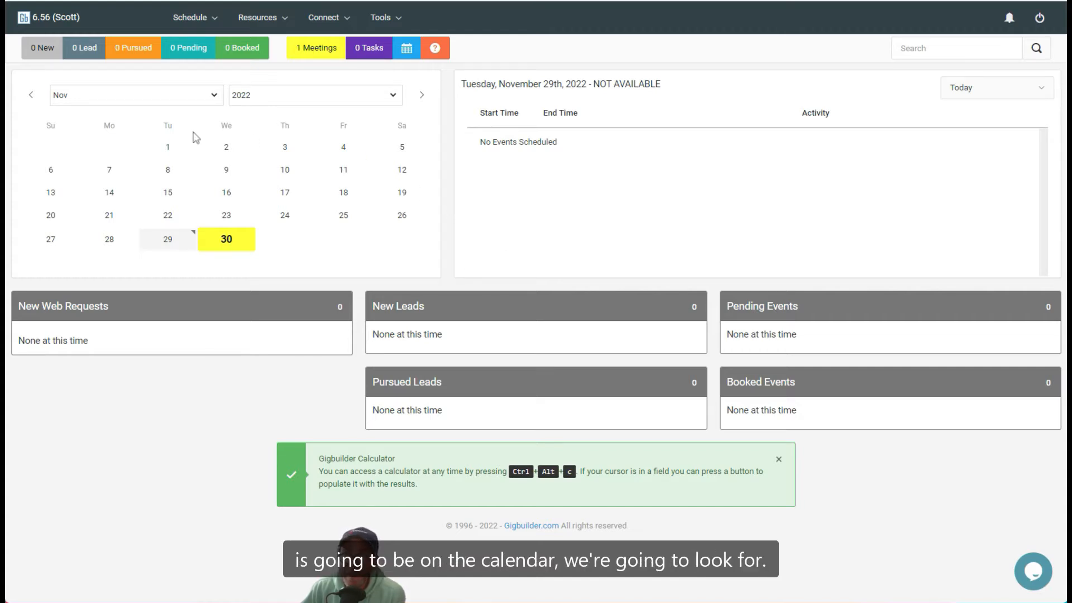
Step: Select Saturday, July 29, 2023 in the dashboard calendar and create a new event on that date
{"action": "left_click", "coordinate": [206, 102]}
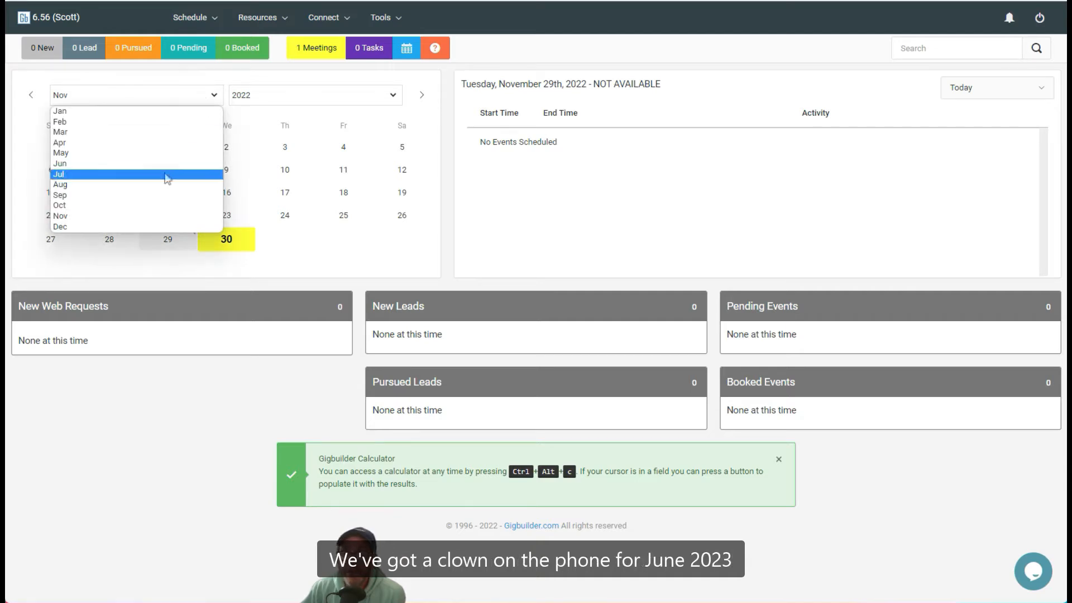
{"action": "left_click", "coordinate": [144, 176]}
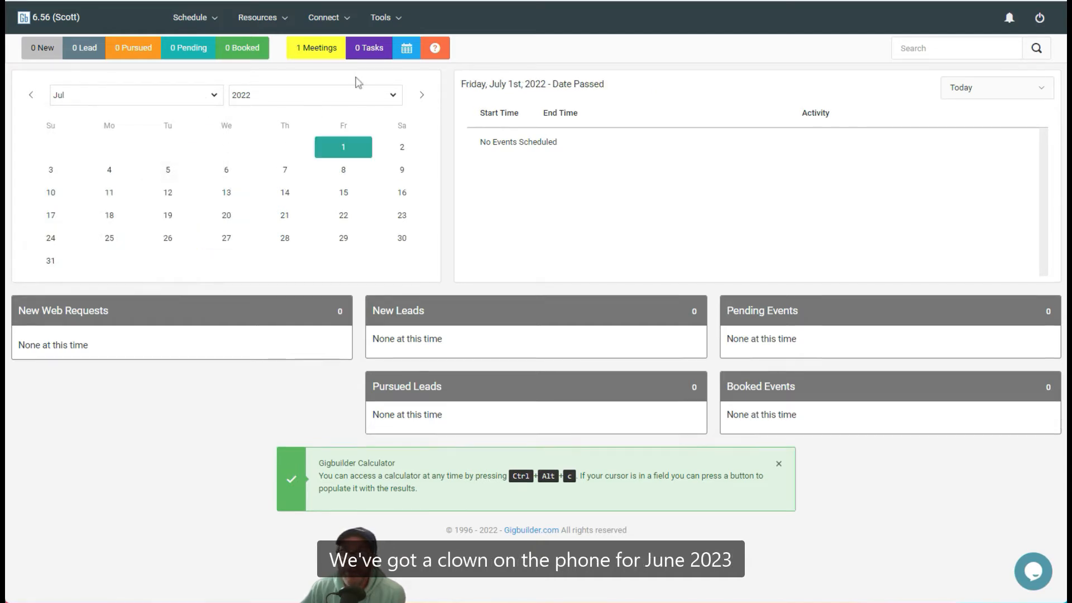
{"action": "left_click", "coordinate": [335, 96]}
{"action": "left_click", "coordinate": [301, 227]}
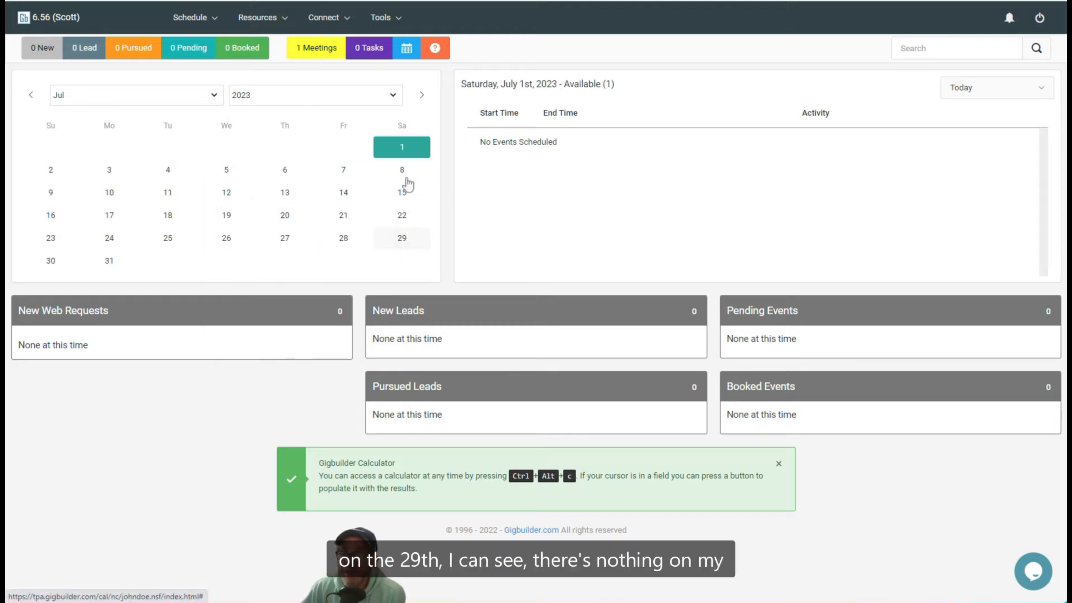
{"action": "left_click", "coordinate": [398, 241]}
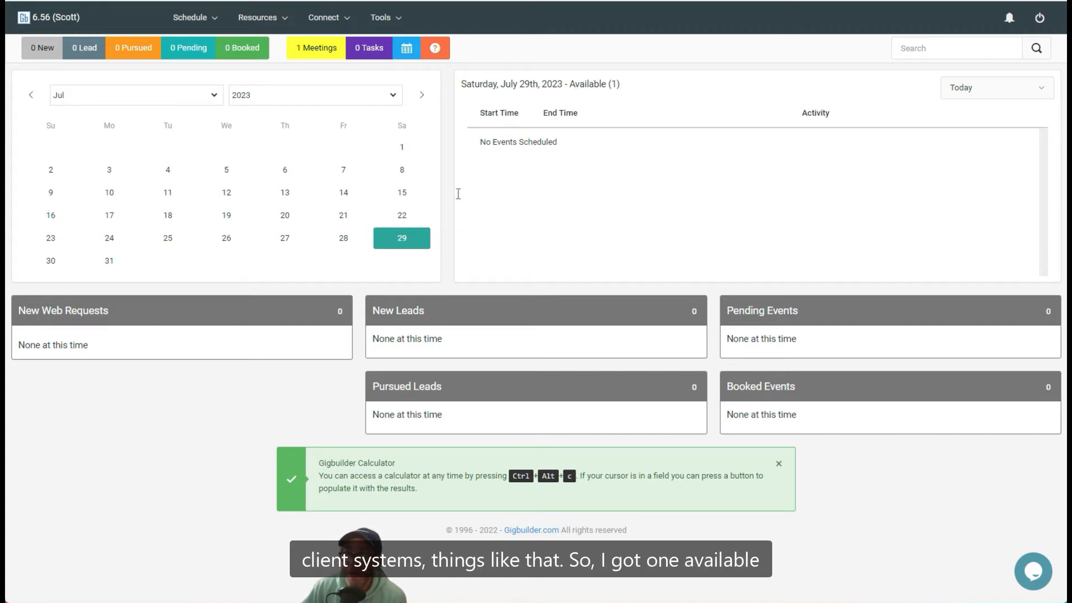
{"action": "left_click", "coordinate": [1008, 90]}
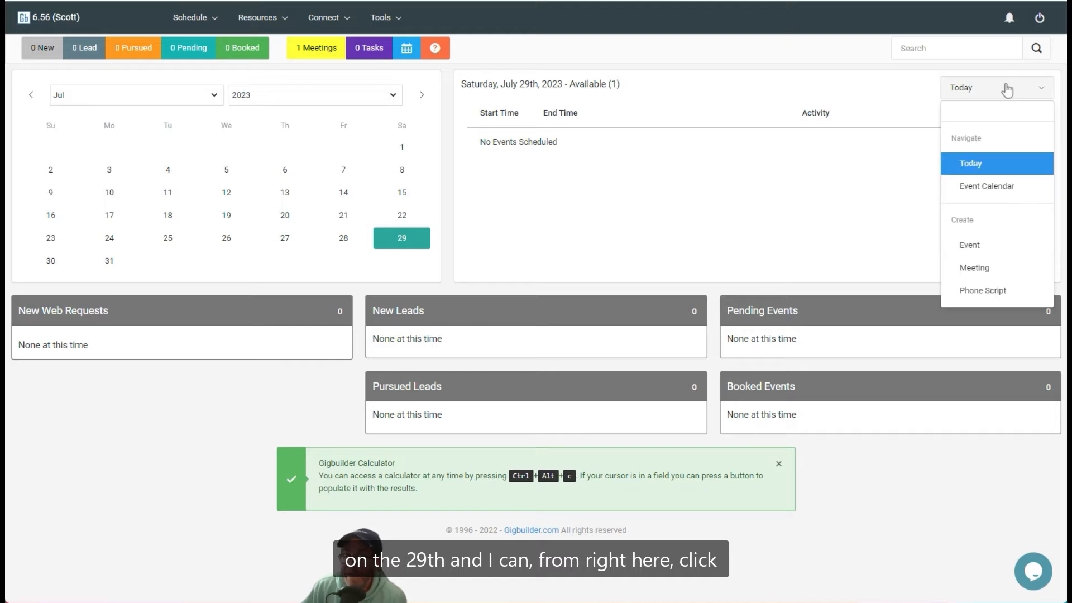
{"action": "left_click", "coordinate": [974, 245]}
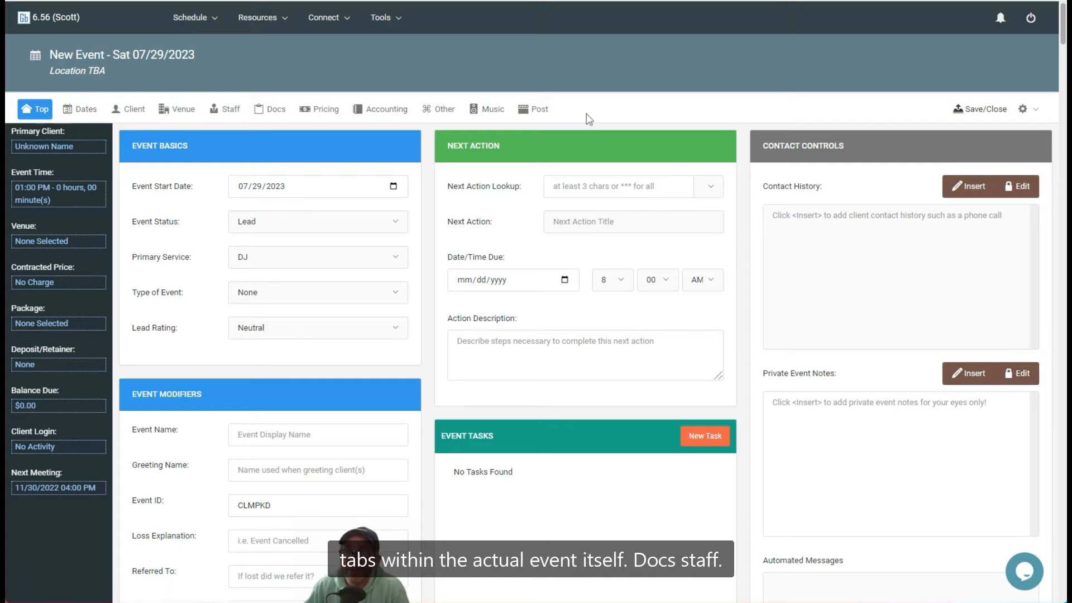
Step: Look through the new event's sections, including documents, staff, client, pricing and music, and return to the beginning of the form
{"action": "left_click", "coordinate": [275, 109]}
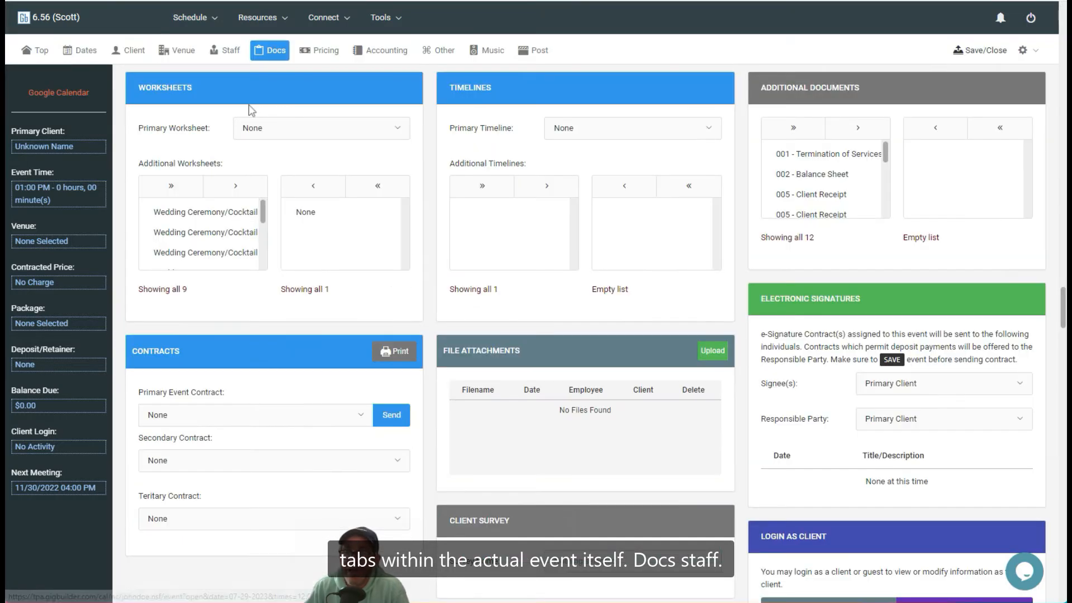
{"action": "left_click", "coordinate": [231, 51]}
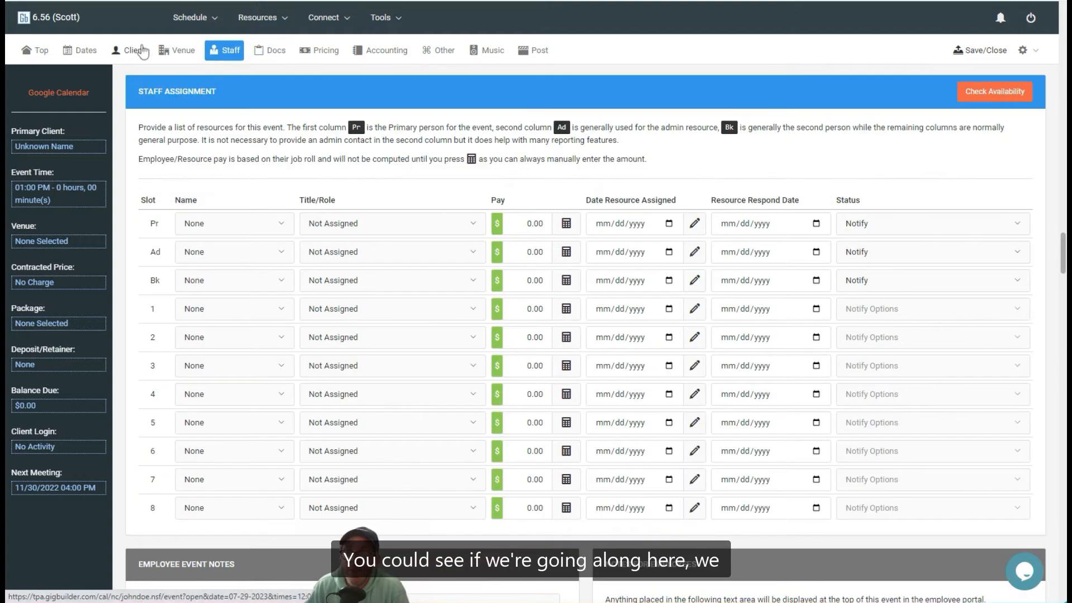
{"action": "left_click", "coordinate": [142, 51]}
{"action": "scroll", "coordinate": [332, 179], "scroll_direction": "up", "scroll_amount": 10}
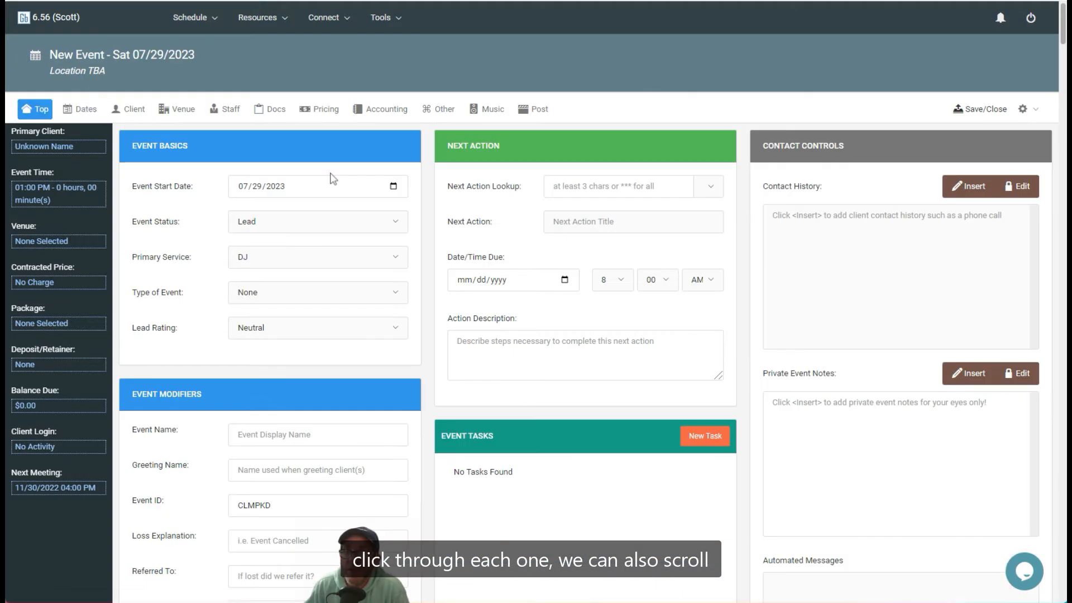
{"action": "scroll", "coordinate": [333, 179], "scroll_direction": "down", "scroll_amount": 20}
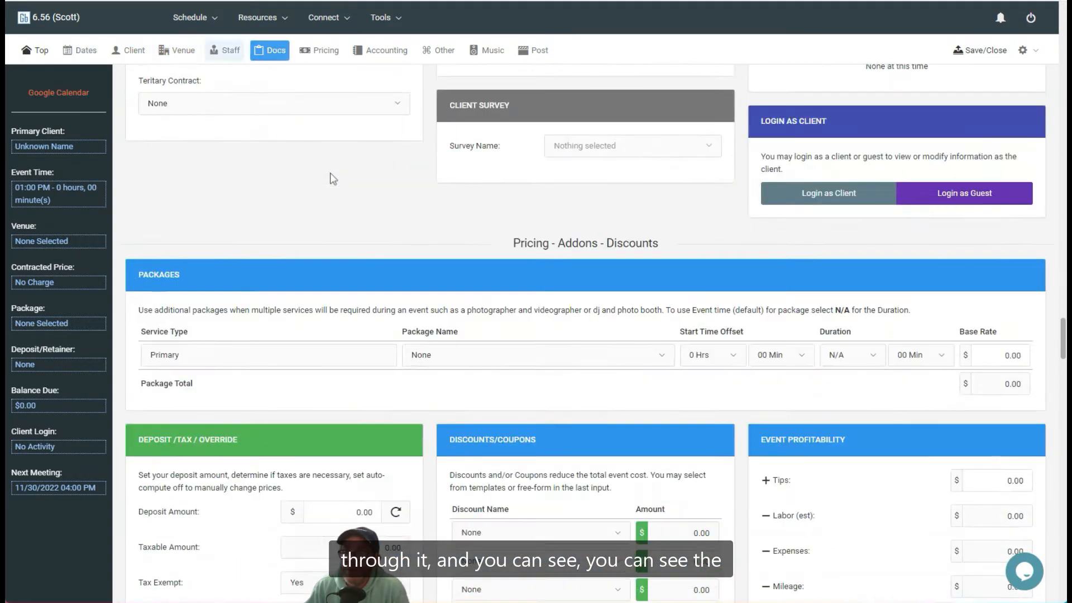
{"action": "scroll", "coordinate": [332, 179], "scroll_direction": "down", "scroll_amount": 10}
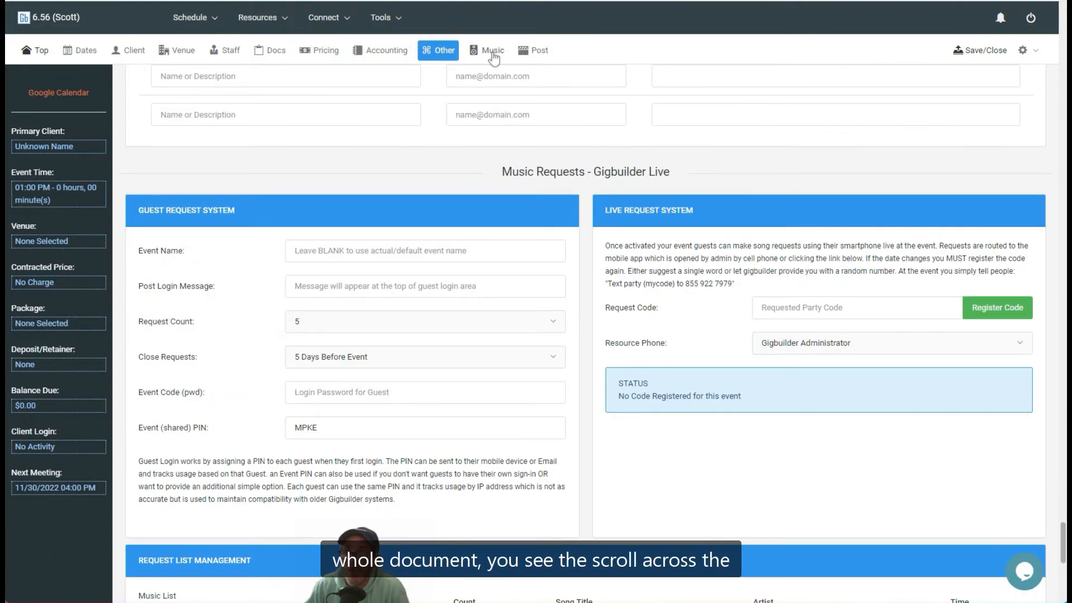
{"action": "left_click", "coordinate": [22, 50]}
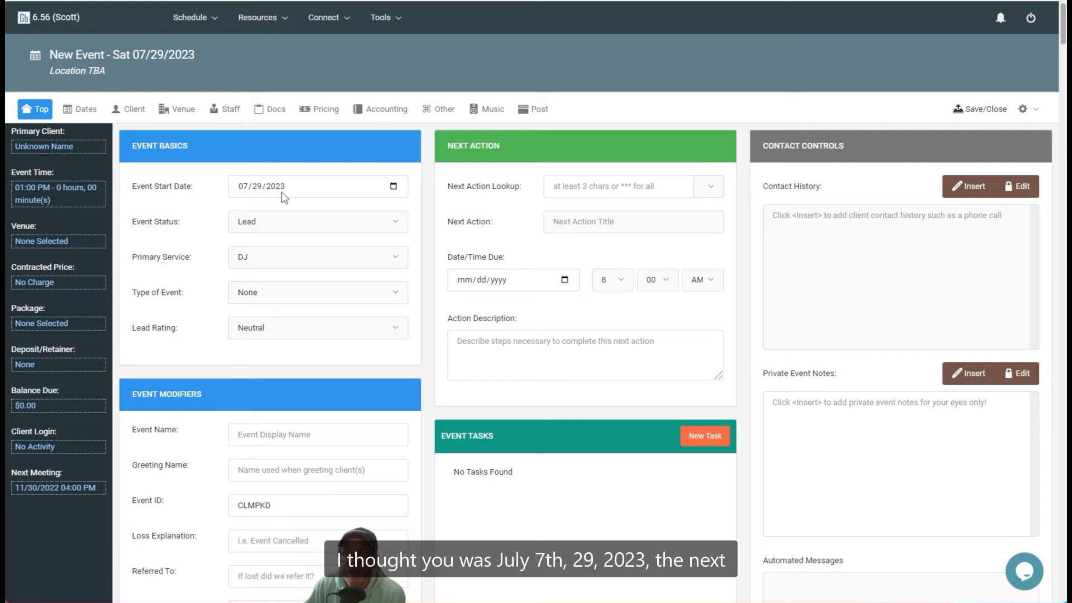
Step: Review the available event status options and keep the event status at Lead
{"action": "left_click", "coordinate": [251, 228]}
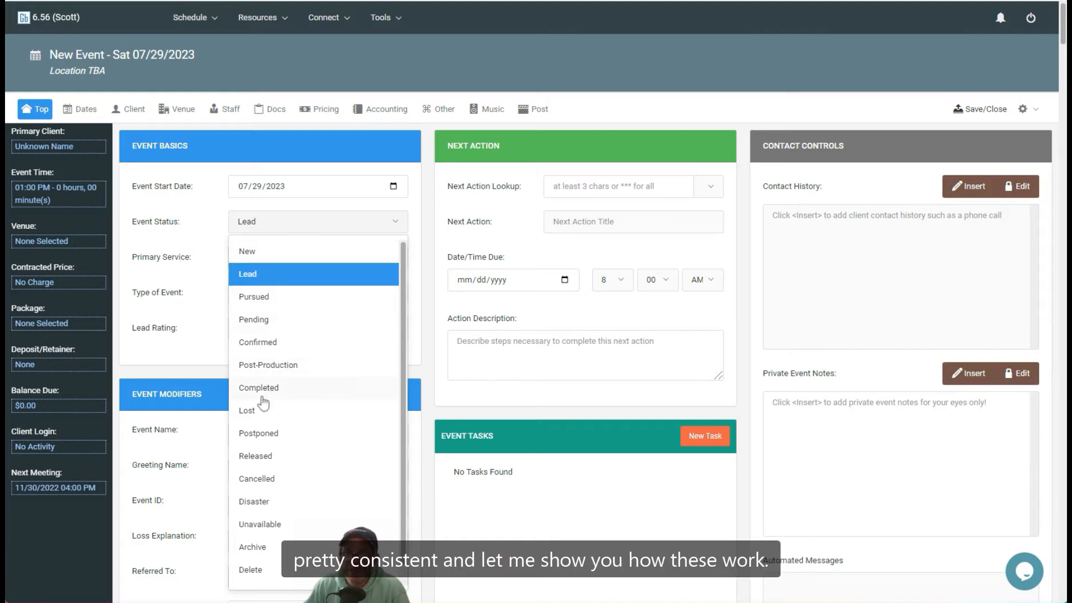
{"action": "left_click", "coordinate": [256, 275]}
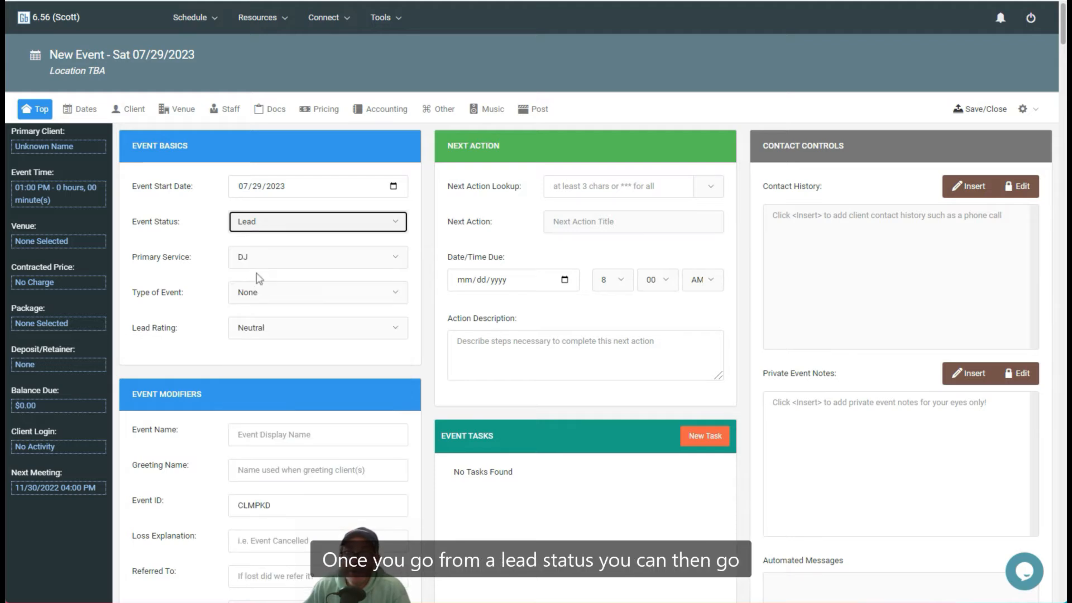
{"action": "left_click", "coordinate": [267, 230]}
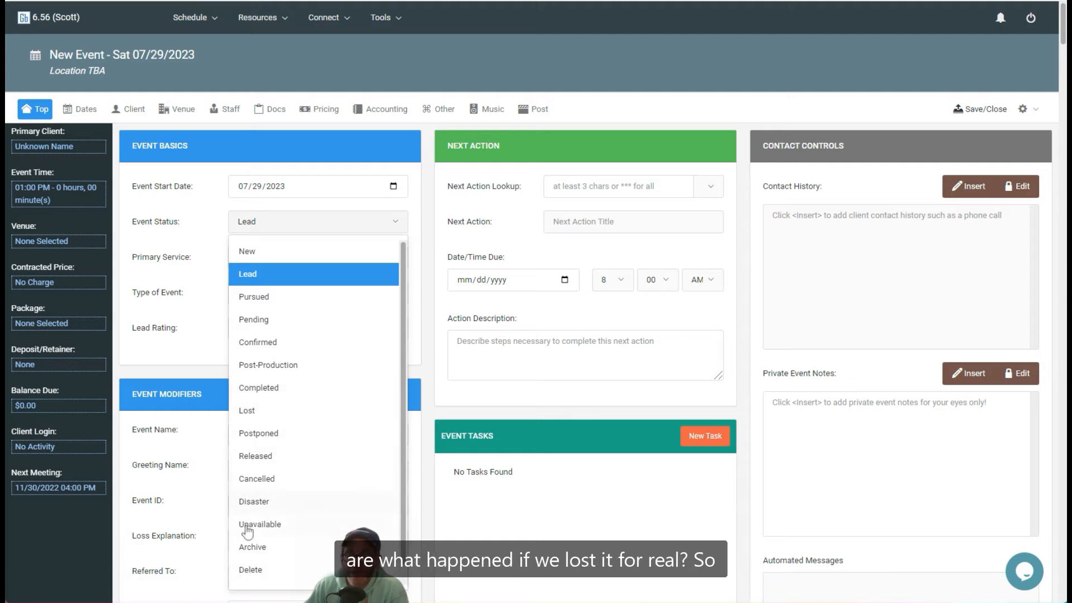
{"action": "left_click", "coordinate": [254, 274]}
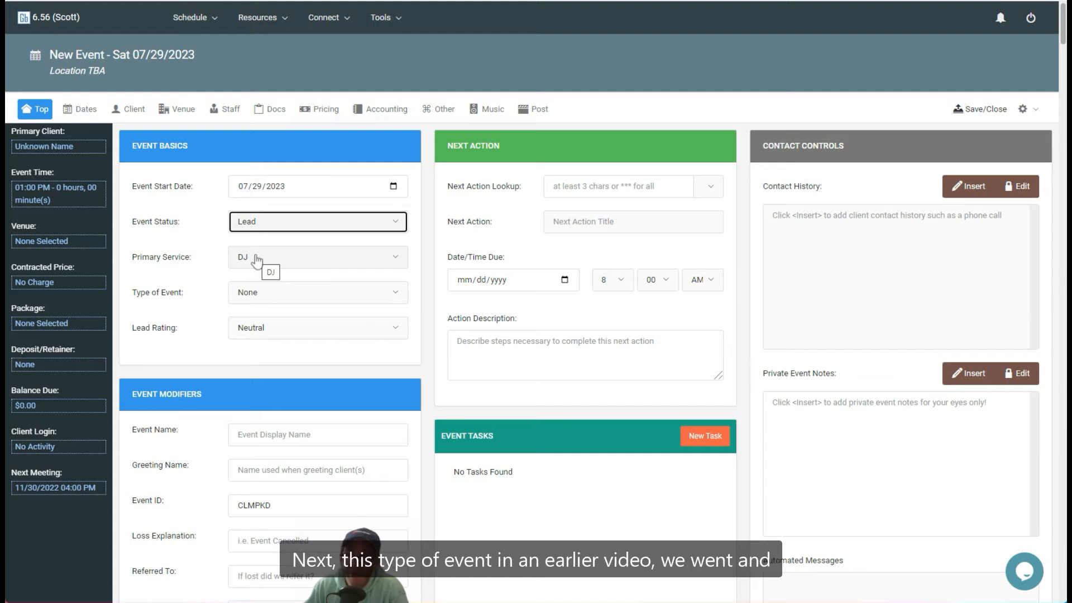
Step: Set the type of event to Wedding Reception and check the lead rating choices, leaving the rating at Neutral
{"action": "left_click", "coordinate": [284, 296]}
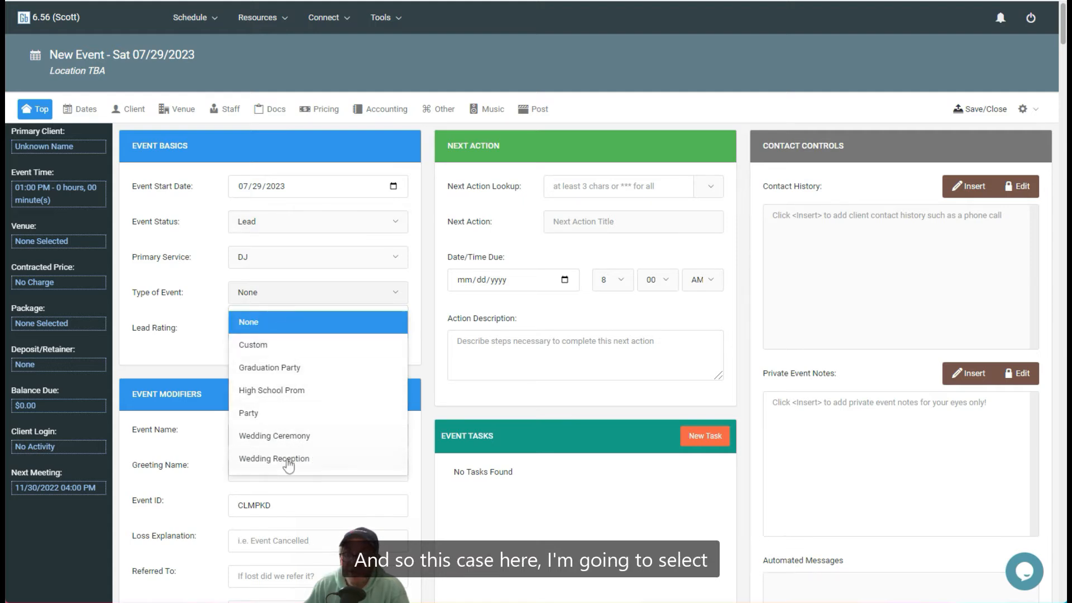
{"action": "left_click", "coordinate": [288, 458]}
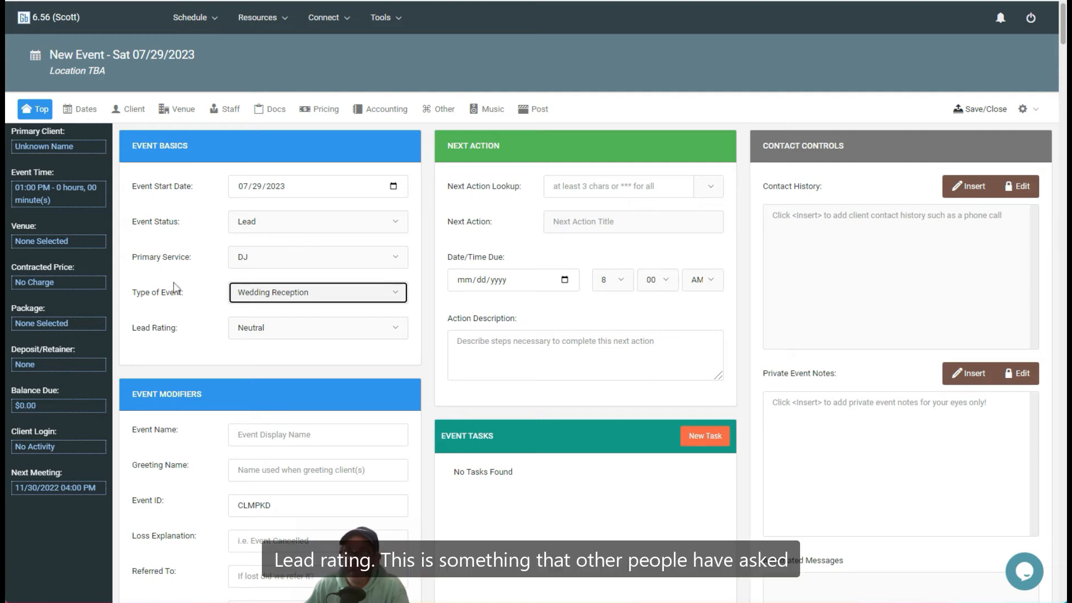
{"action": "left_click", "coordinate": [282, 334]}
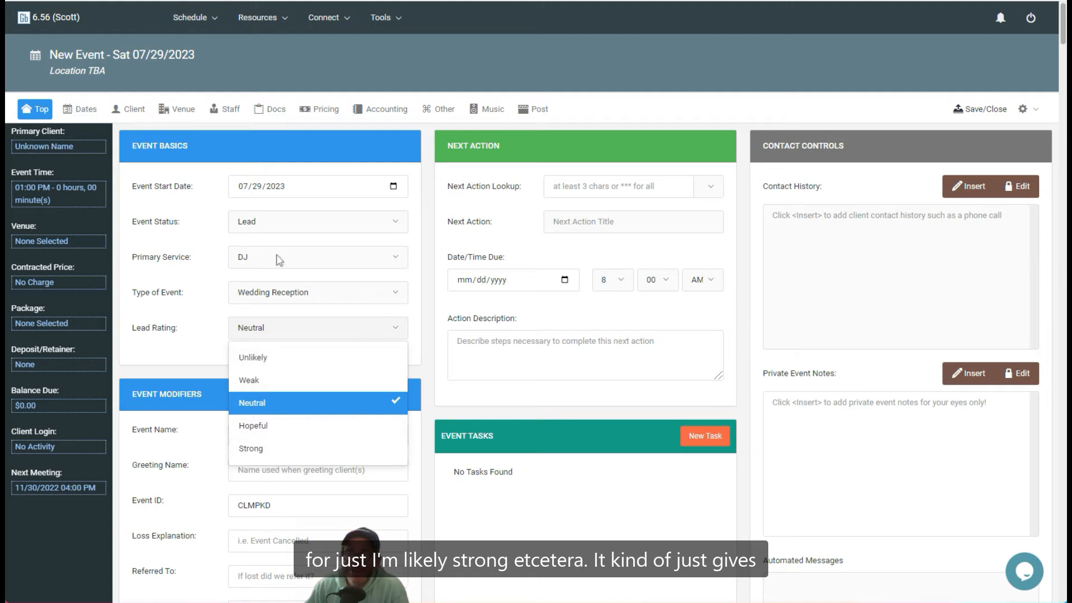
{"action": "left_click", "coordinate": [186, 338]}
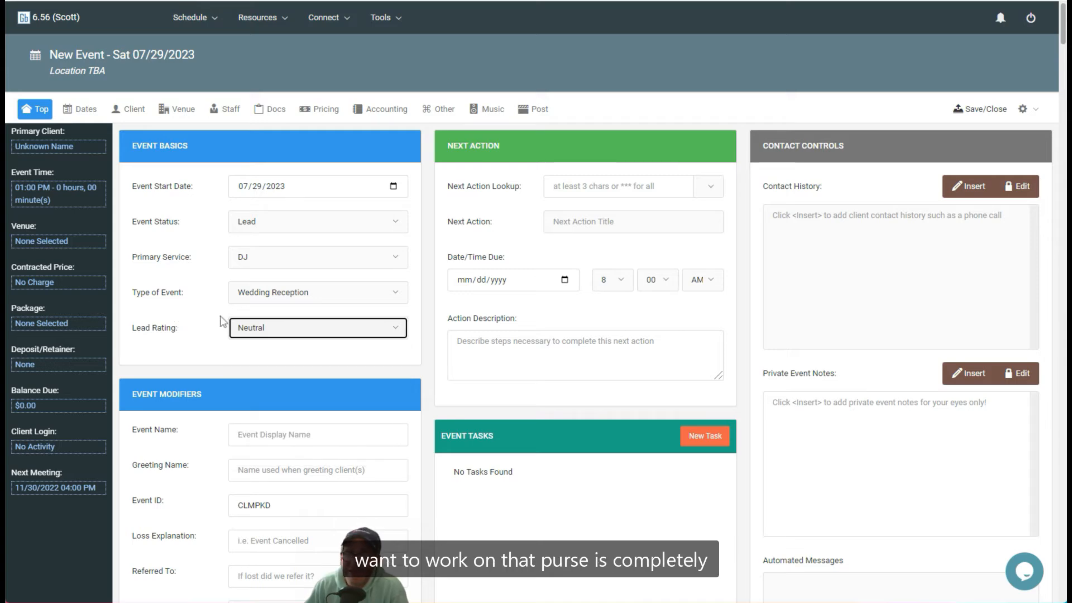
Step: Examine the Event Modifiers fields, including event name, greeting name, event ID and the event color coding choices
{"action": "scroll", "coordinate": [190, 306], "scroll_direction": "down", "scroll_amount": 4}
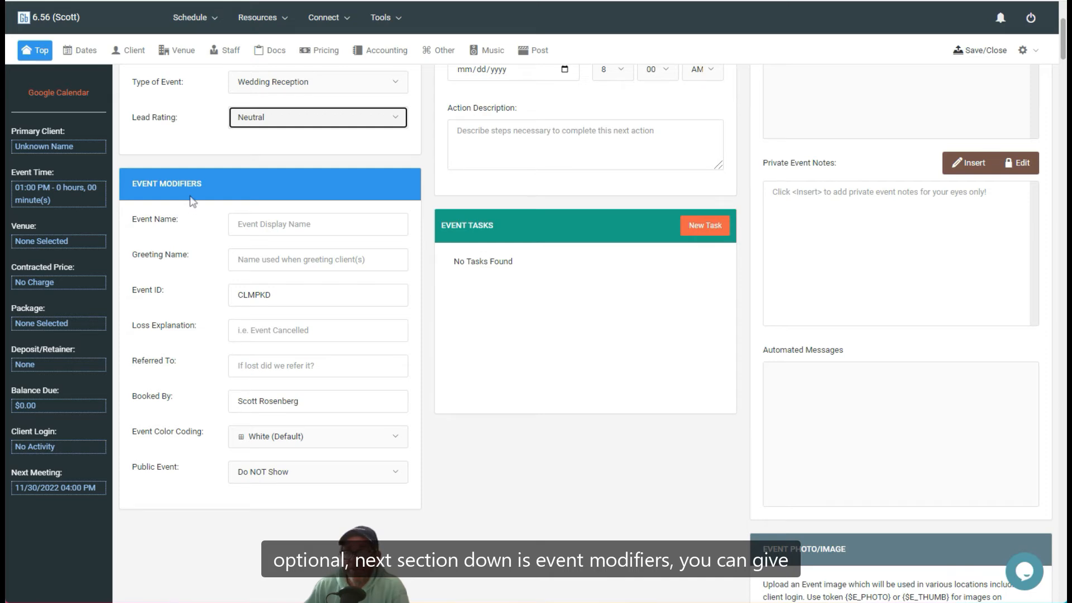
{"action": "left_click", "coordinate": [293, 230]}
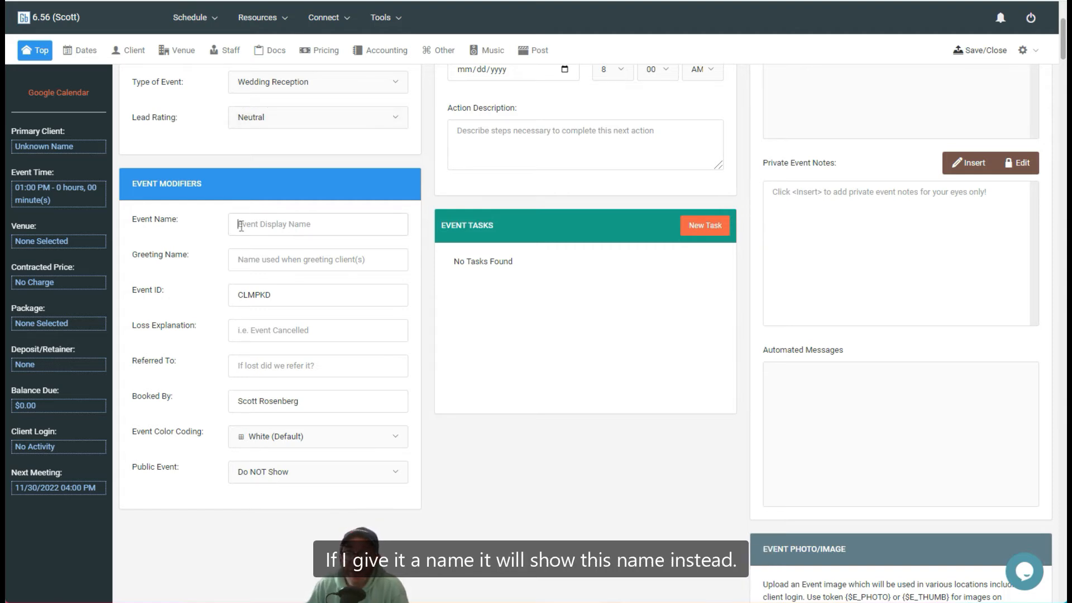
{"action": "left_click", "coordinate": [265, 256]}
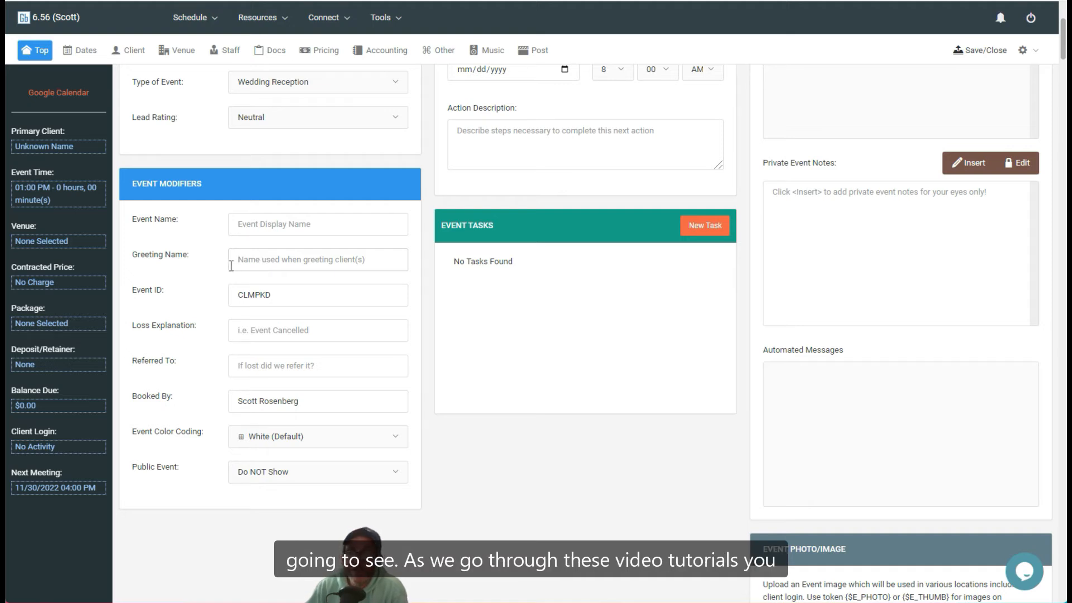
{"action": "left_click_drag", "start_coordinate": [166, 255], "coordinate": [206, 258]}
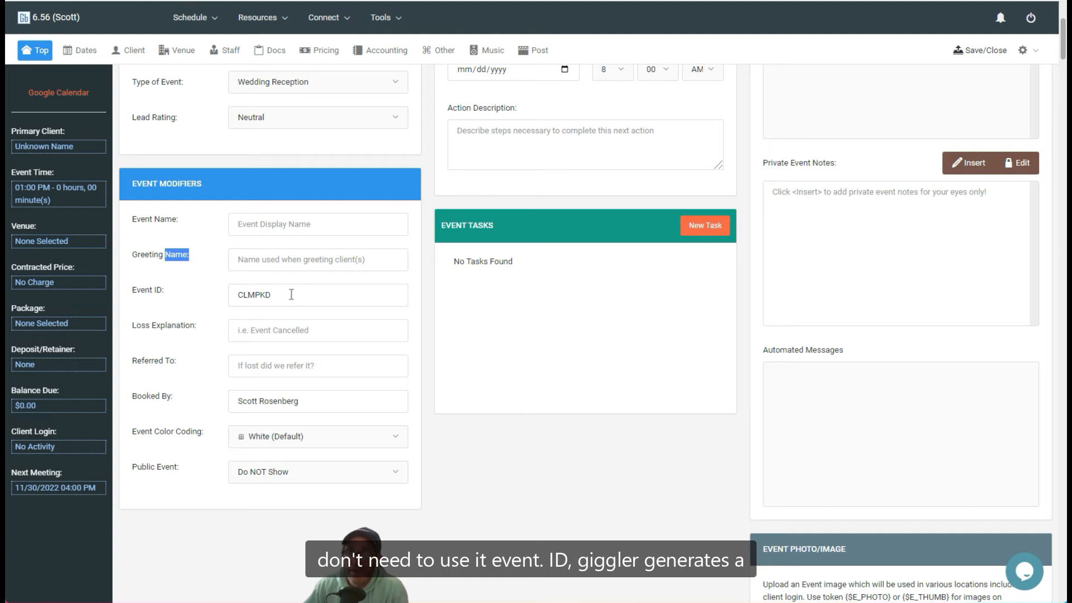
{"action": "left_click_drag", "start_coordinate": [291, 294], "coordinate": [211, 302]}
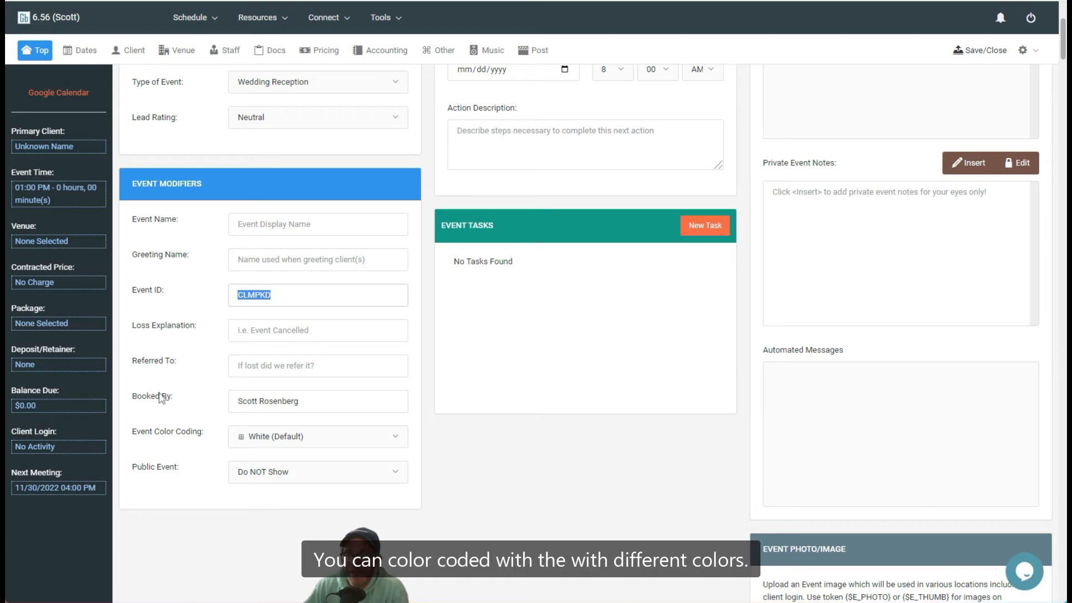
{"action": "left_click", "coordinate": [261, 438]}
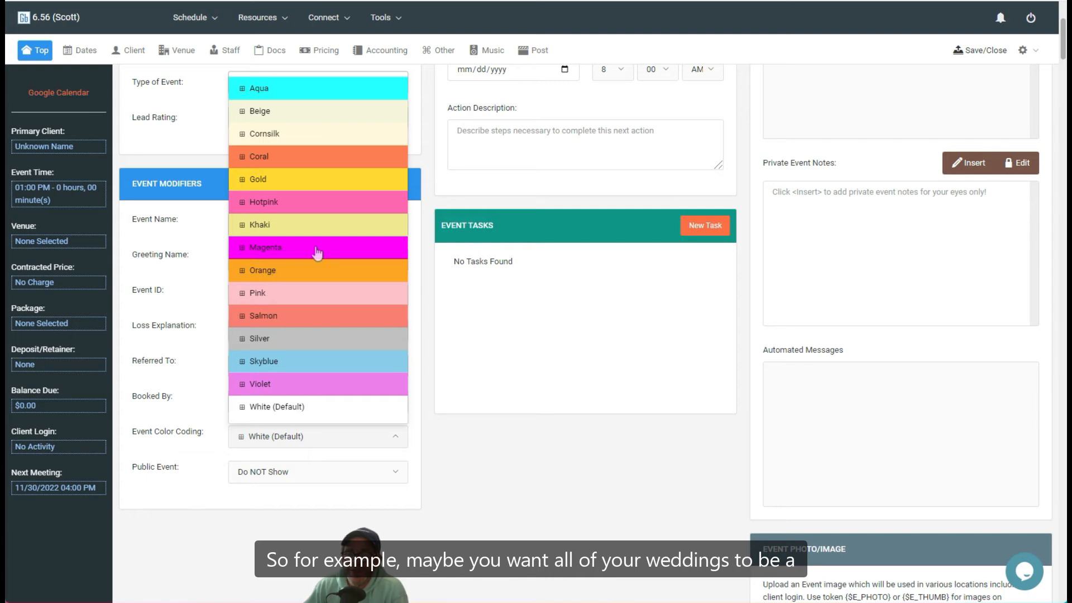
{"action": "left_click", "coordinate": [197, 373]}
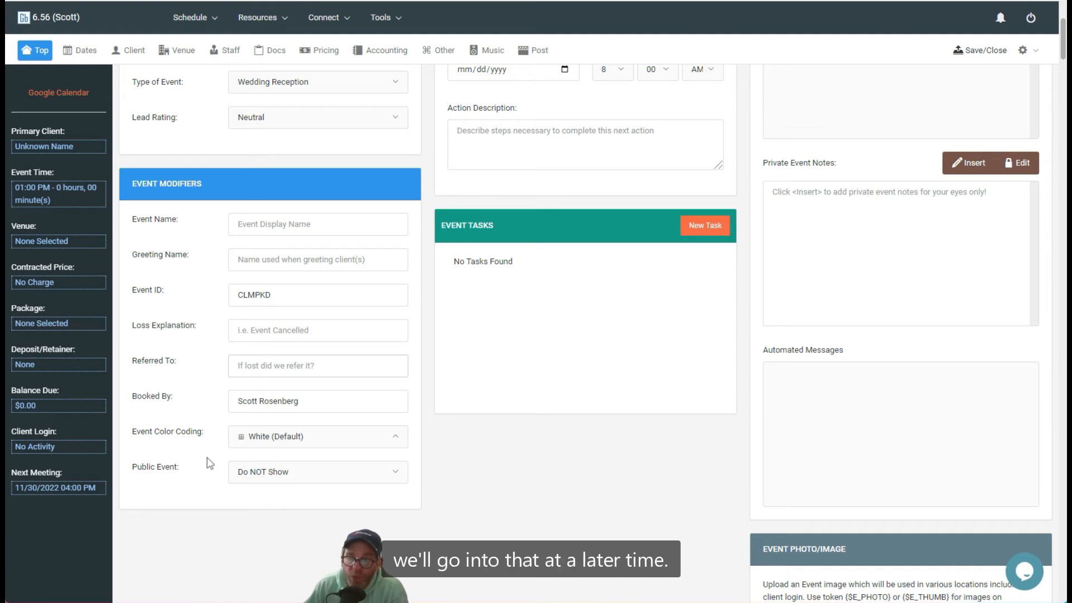
Step: Set the event's start time to 4:00 PM and its end time to 10:00 PM in the event times
{"action": "scroll", "coordinate": [210, 463], "scroll_direction": "up", "scroll_amount": 5}
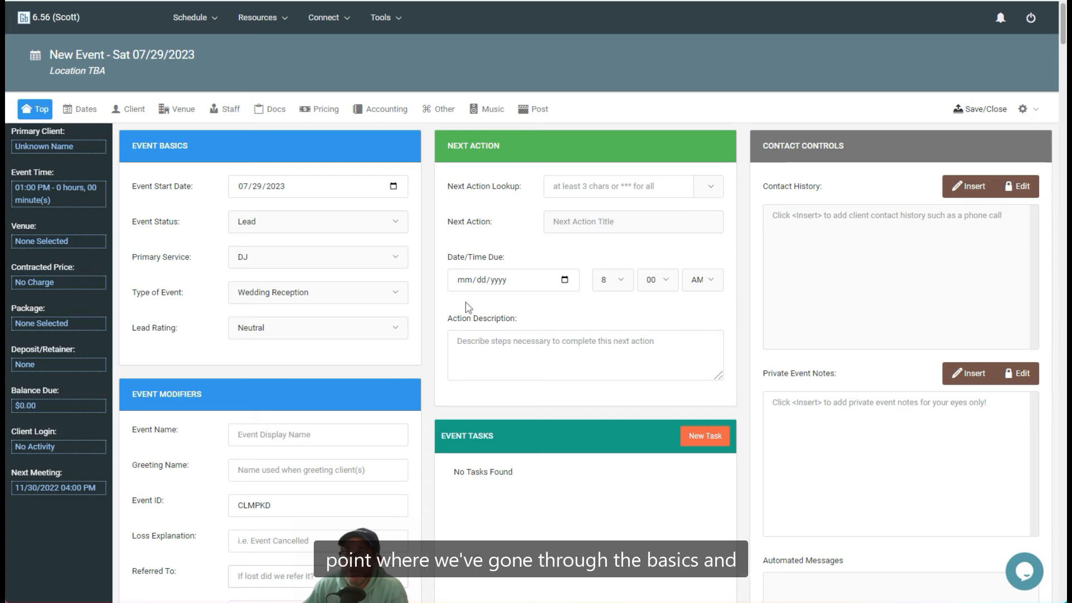
{"action": "scroll", "coordinate": [420, 272], "scroll_direction": "down", "scroll_amount": 7}
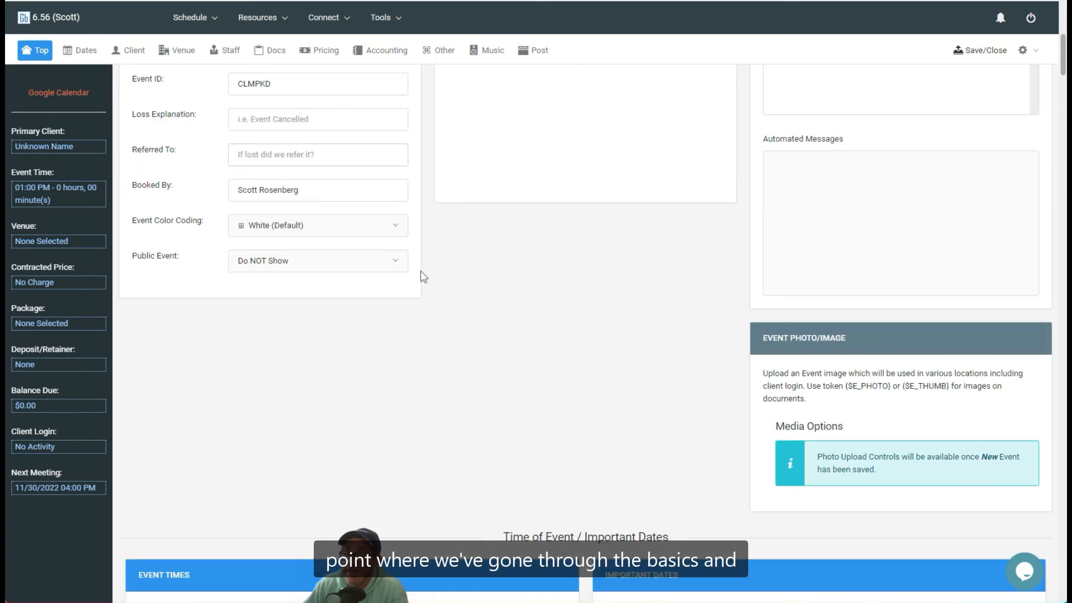
{"action": "scroll", "coordinate": [420, 272], "scroll_direction": "down", "scroll_amount": 3}
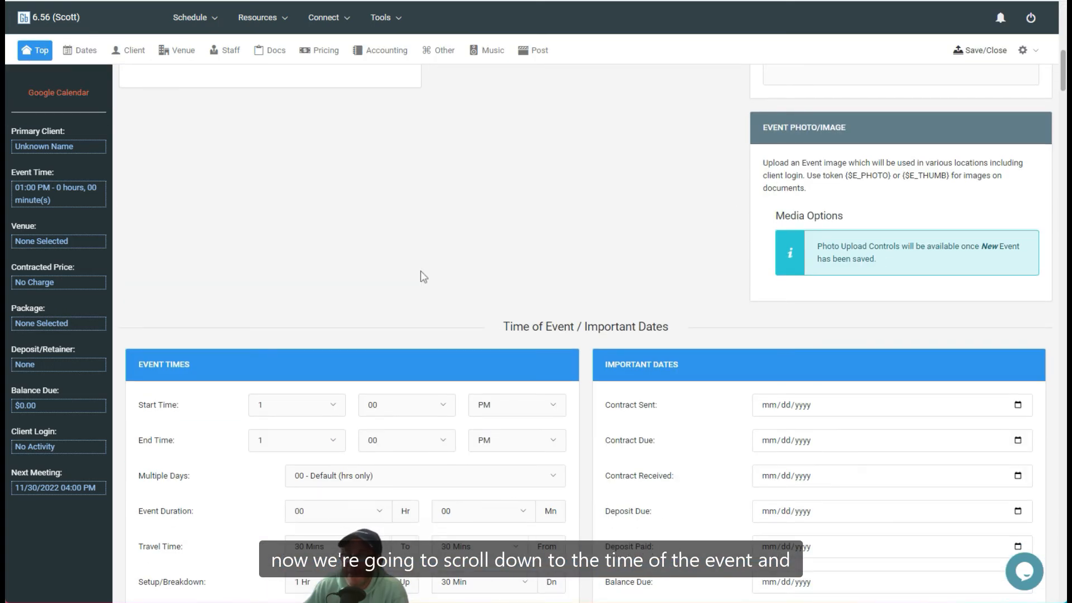
{"action": "scroll", "coordinate": [424, 276], "scroll_direction": "down", "scroll_amount": 4}
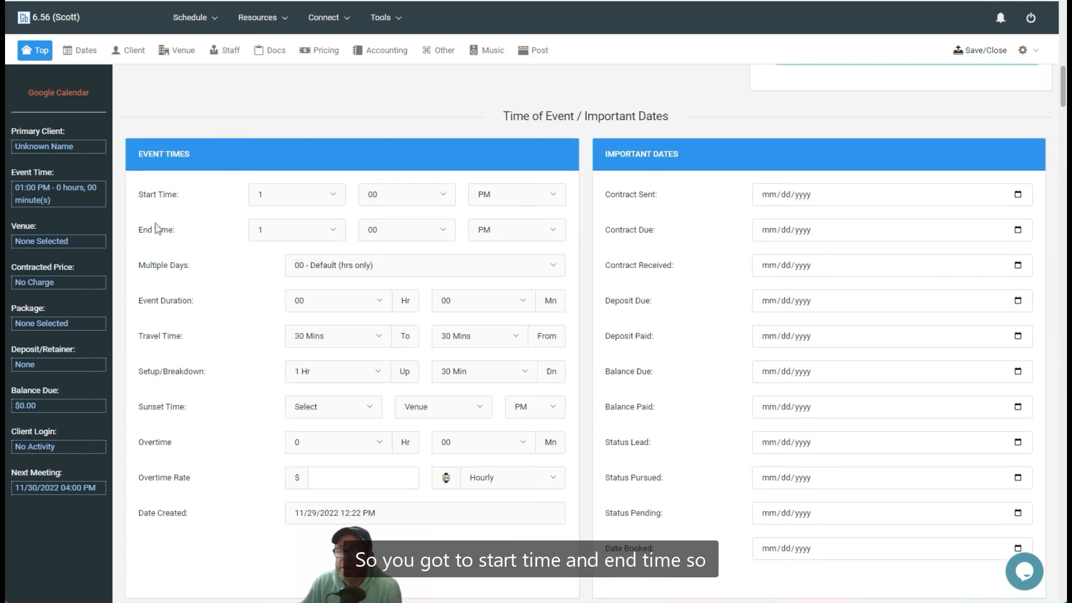
{"action": "left_click", "coordinate": [268, 196]}
{"action": "left_click", "coordinate": [271, 293]}
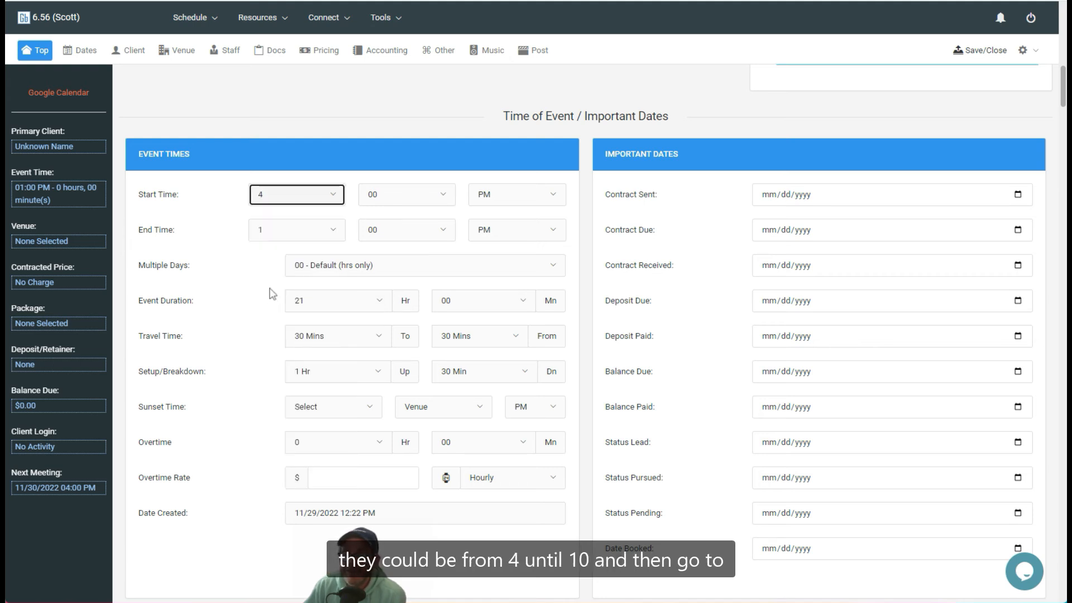
{"action": "left_click", "coordinate": [283, 231]}
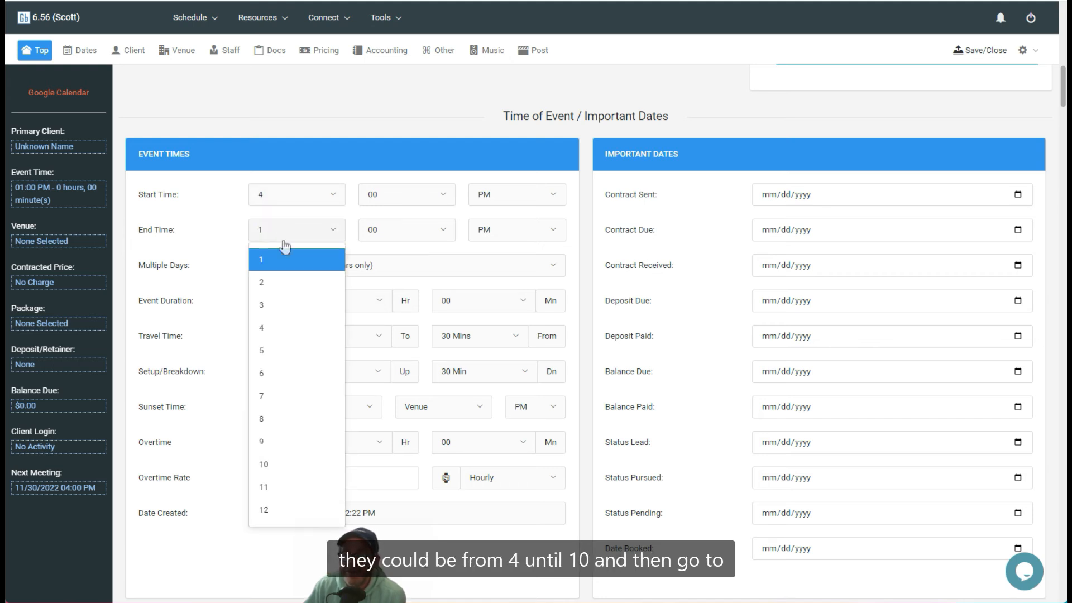
{"action": "left_click", "coordinate": [292, 468]}
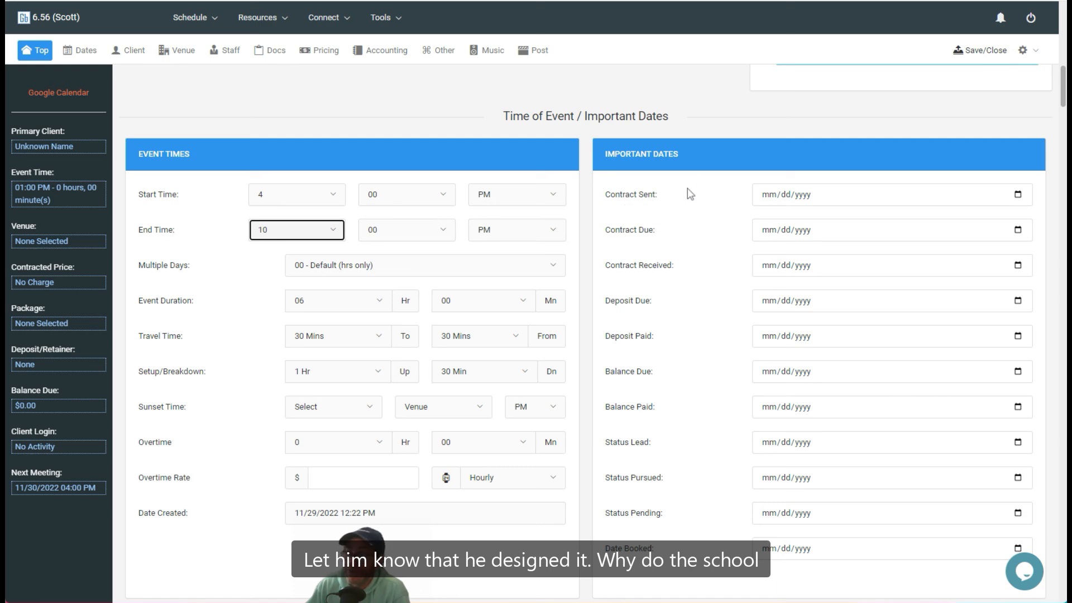
Step: Check over the event's basic details, event times and important dates, and save and close the event
{"action": "scroll", "coordinate": [676, 236], "scroll_direction": "down", "scroll_amount": 3}
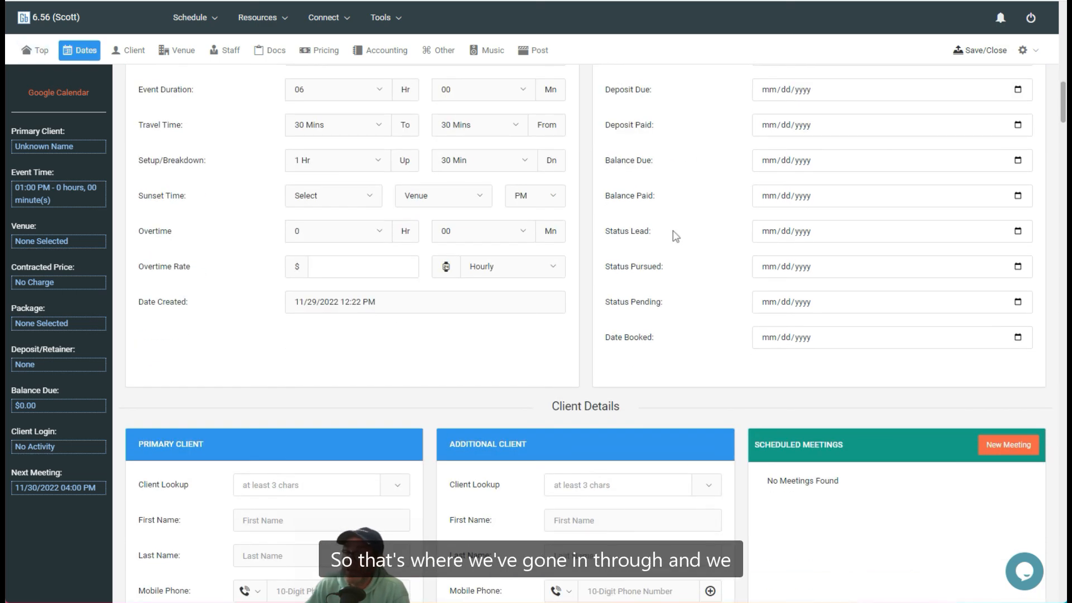
{"action": "scroll", "coordinate": [324, 332], "scroll_direction": "up", "scroll_amount": 10}
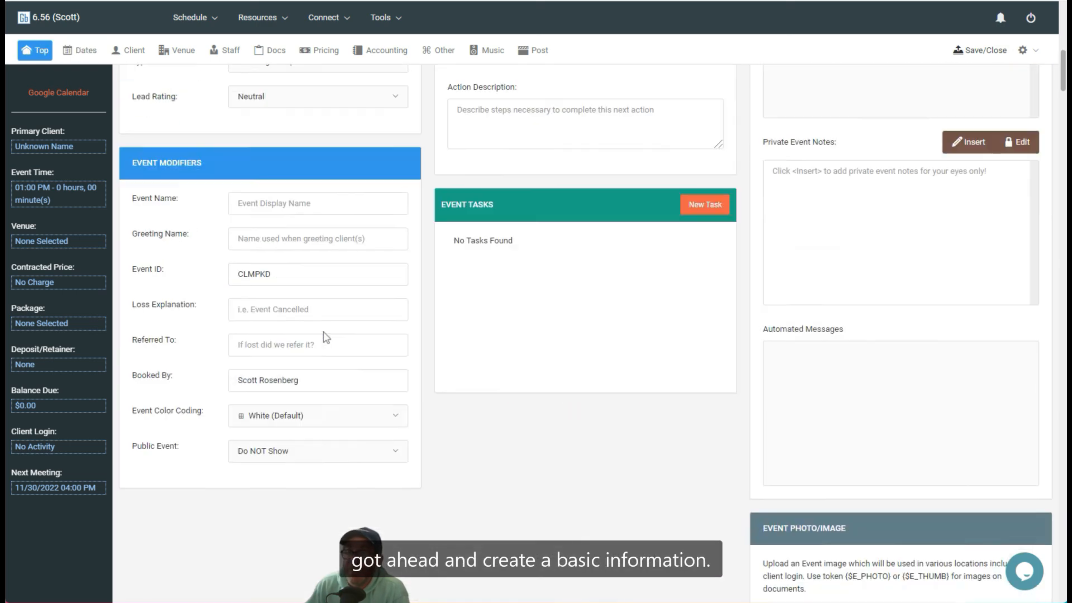
{"action": "scroll", "coordinate": [324, 335], "scroll_direction": "down", "scroll_amount": 9}
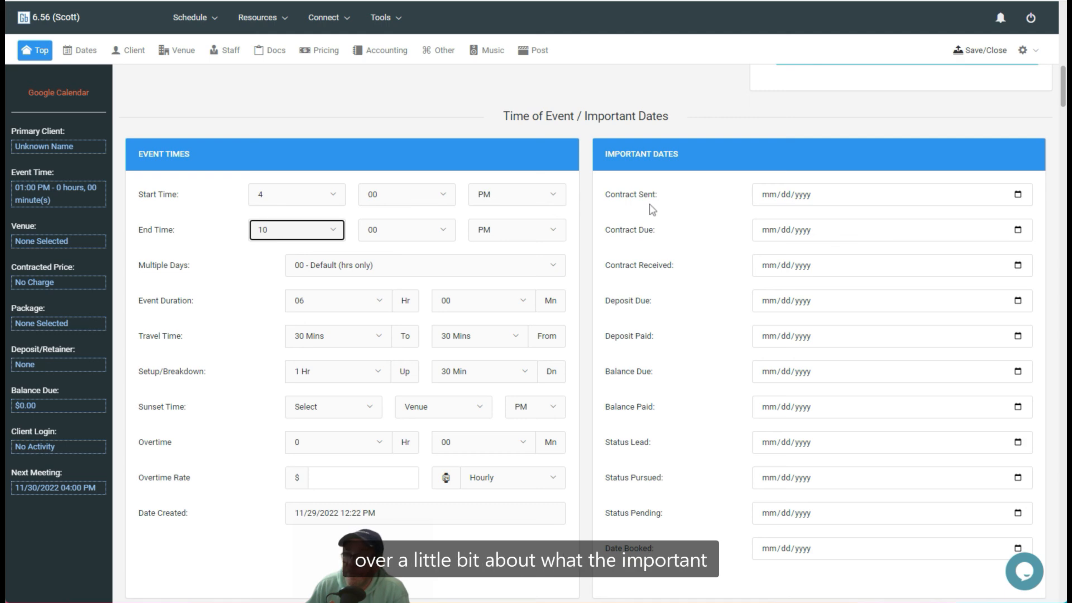
{"action": "scroll", "coordinate": [652, 210], "scroll_direction": "down", "scroll_amount": 3}
{"action": "scroll", "coordinate": [652, 210], "scroll_direction": "up", "scroll_amount": 3}
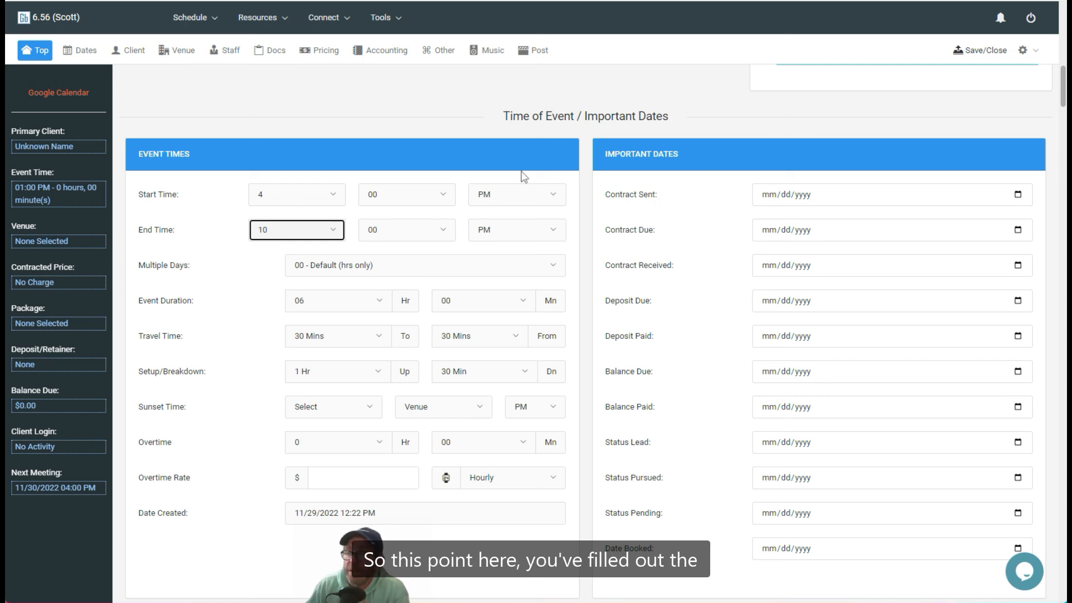
{"action": "left_click", "coordinate": [967, 60]}
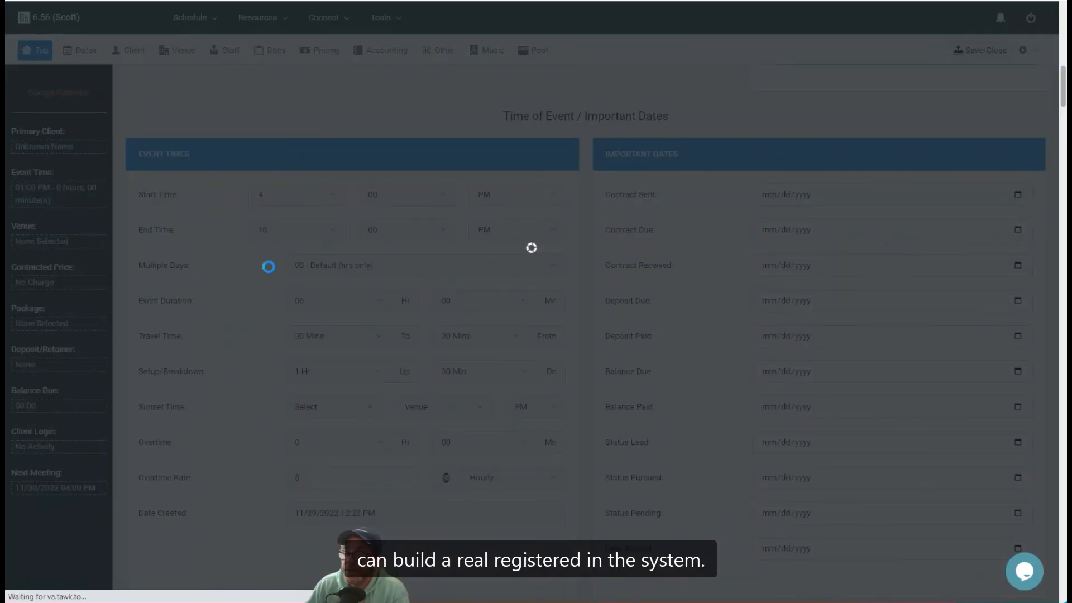